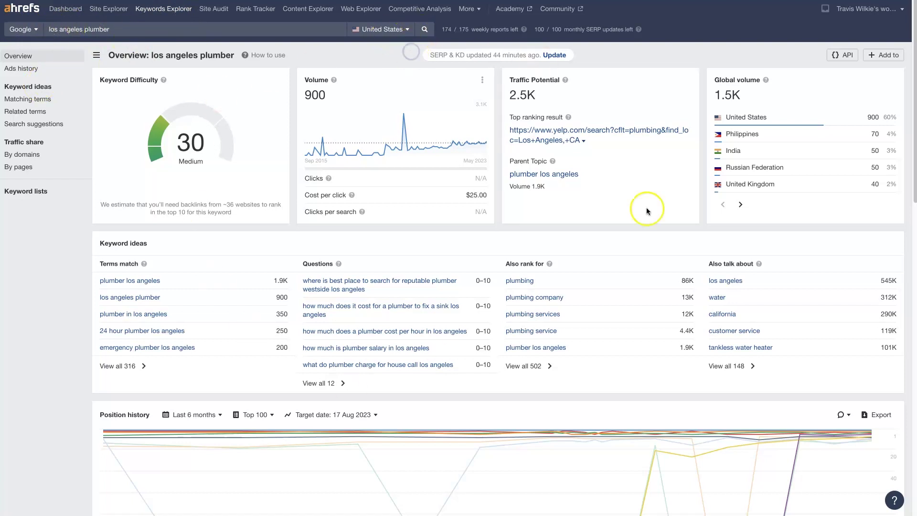
- Look up the keyword "los angeles plumbers" for the United States and highlight its search volume
click(116, 29)
click(128, 32)
text(s)
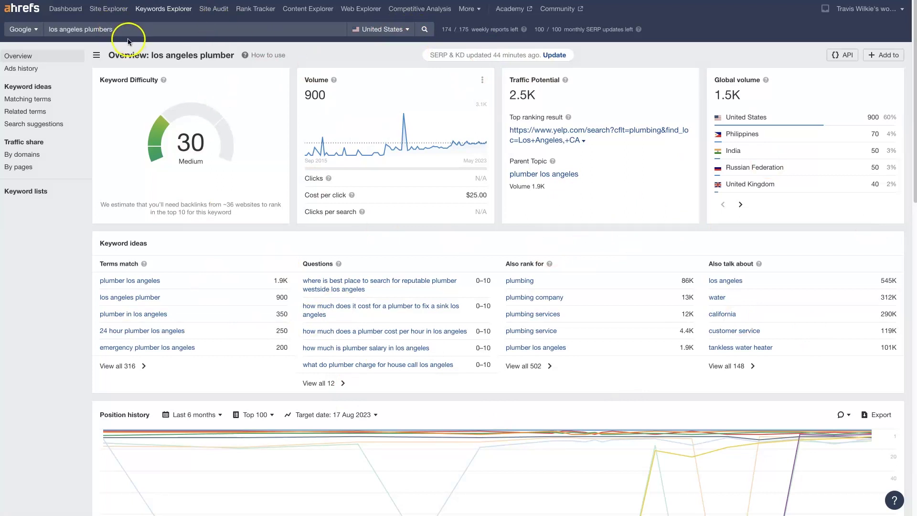
click(371, 36)
click(424, 29)
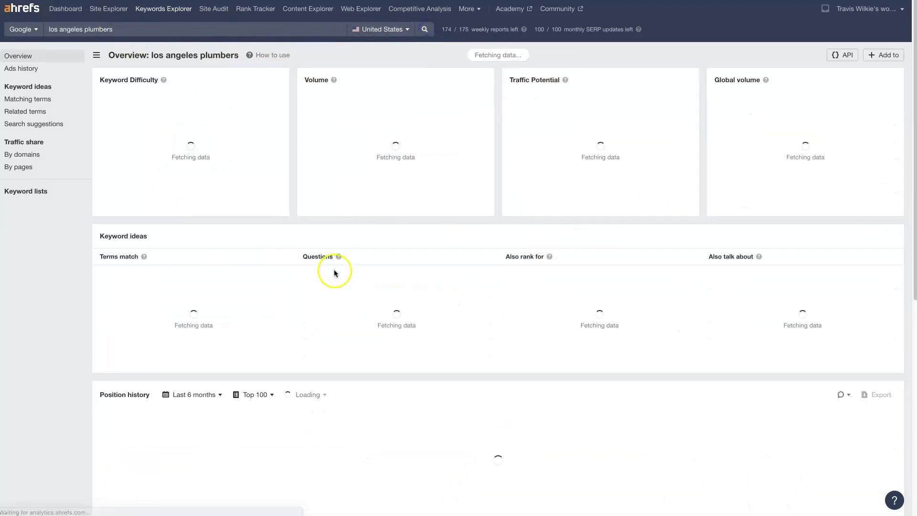
double_click(311, 95)
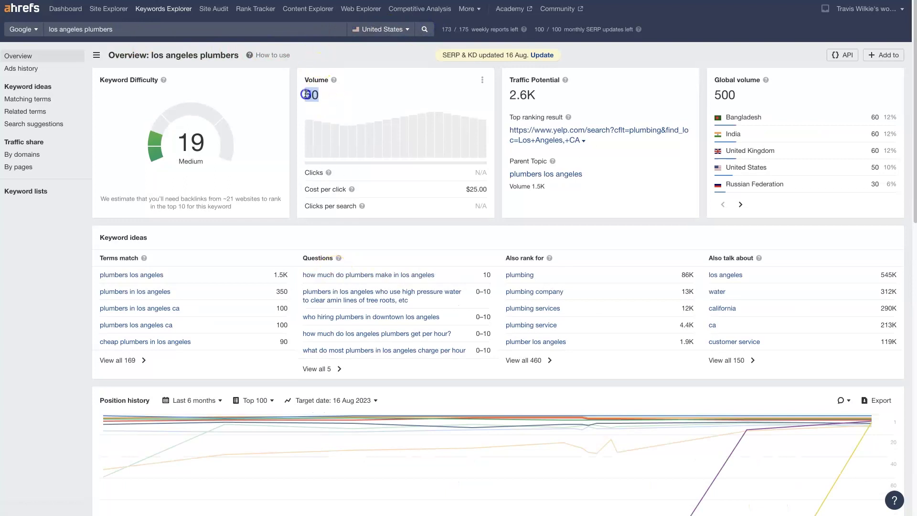
- Look up the singular keyword "los angeles plumber" again and highlight its search volume for comparison
click(157, 31)
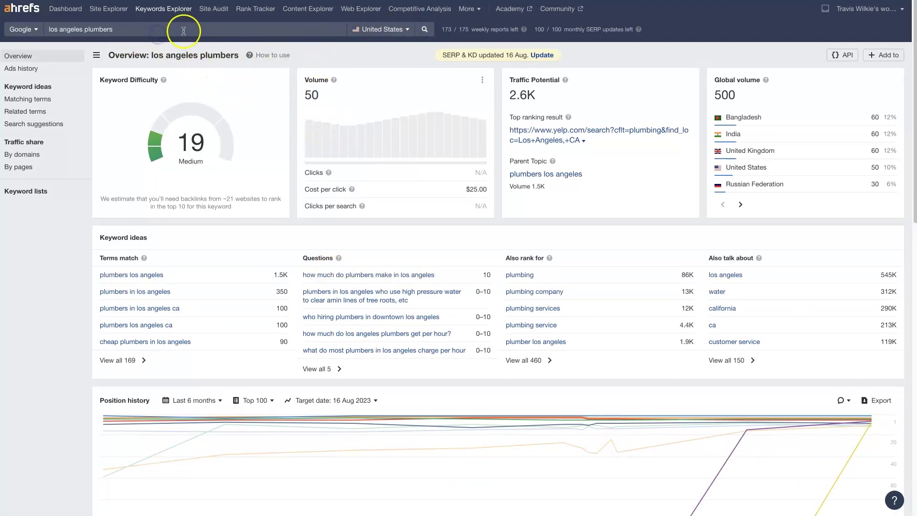
key(Return)
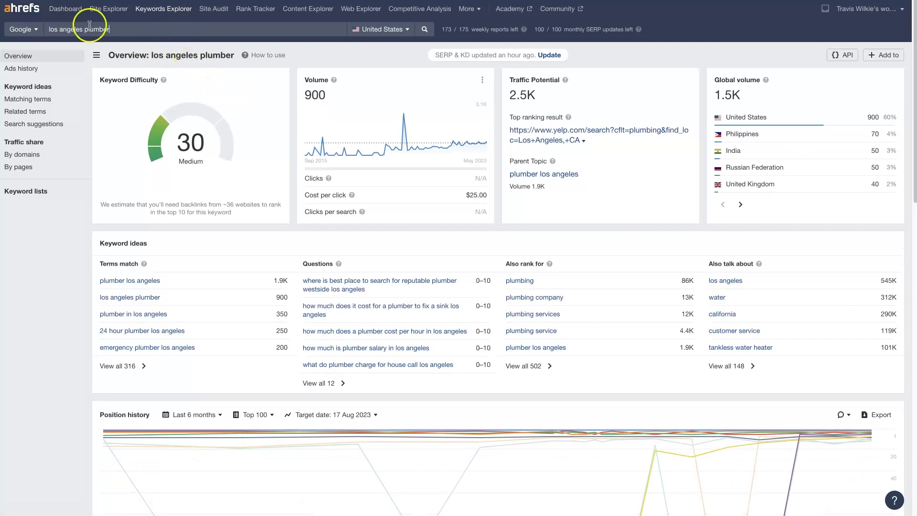
drag(306, 94, 326, 95)
click(359, 249)
right_click(224, 137)
click(300, 59)
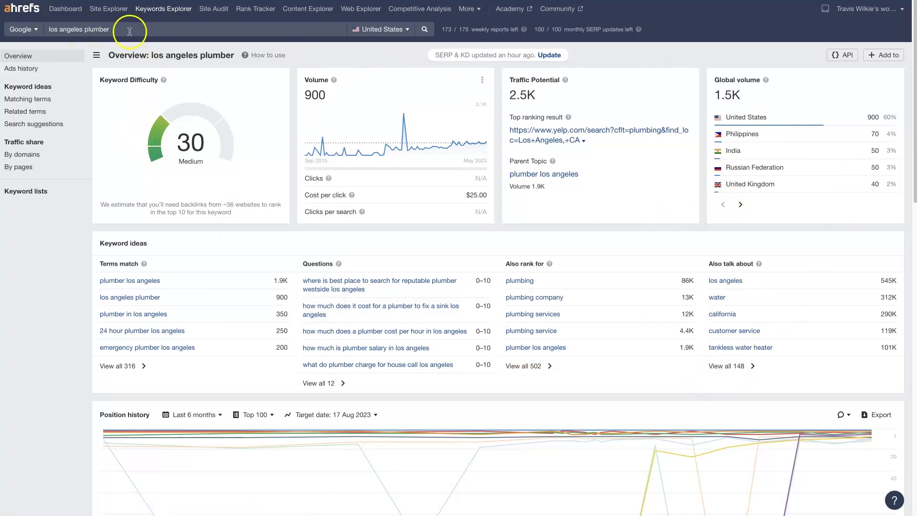
- Look up the keyword "keto diet" and highlight its search volume
click(110, 29)
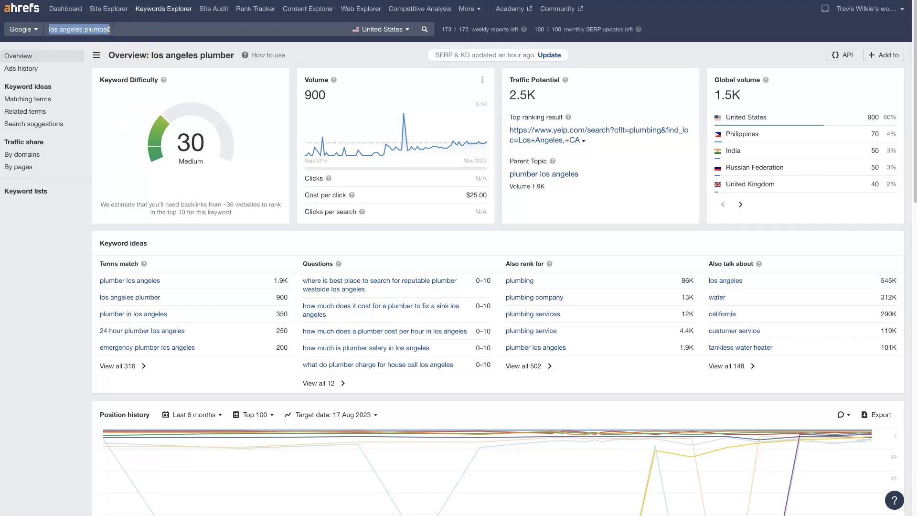
text(keto diet)
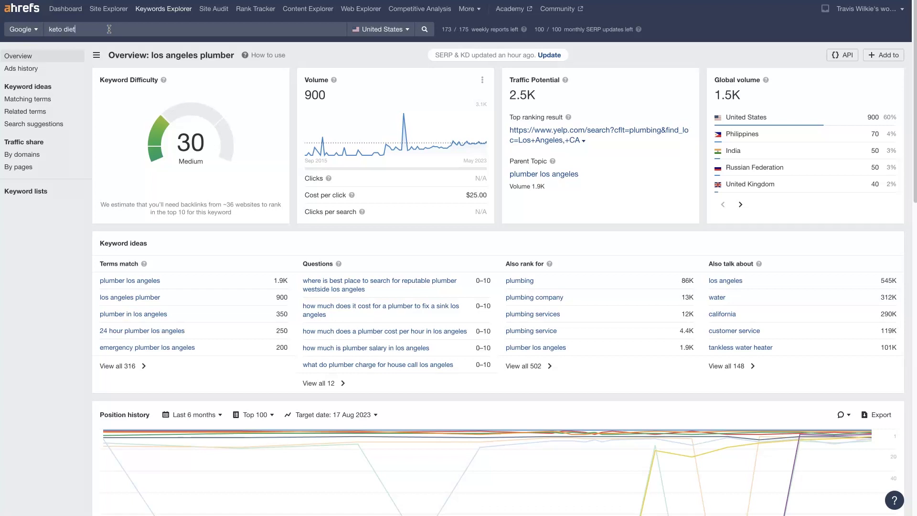
key(Return)
drag(375, 100, 301, 101)
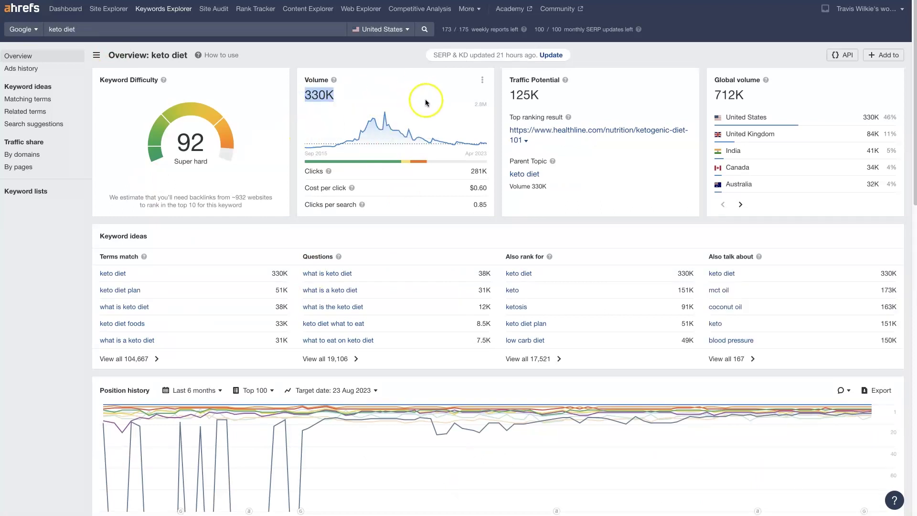
click(394, 65)
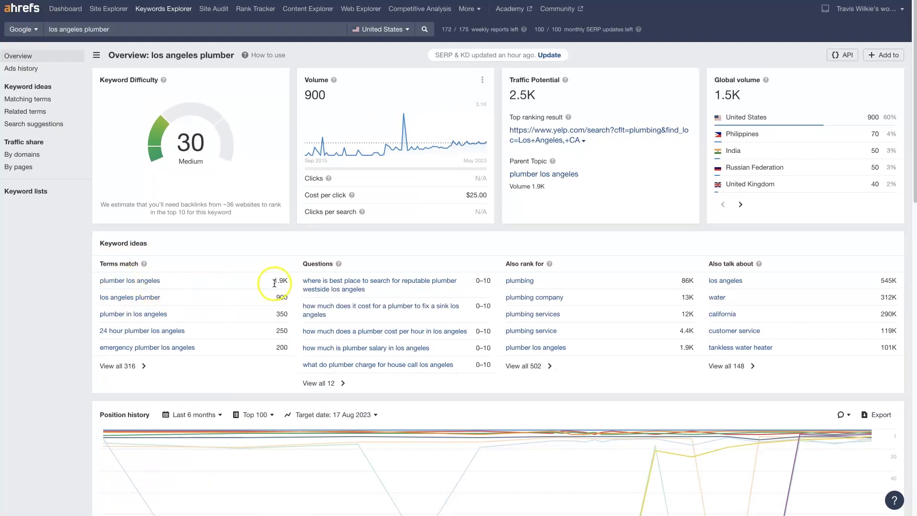
- Open the overview of the matching term "plumber los angeles" and examine the ranking pages in its position history
click(130, 281)
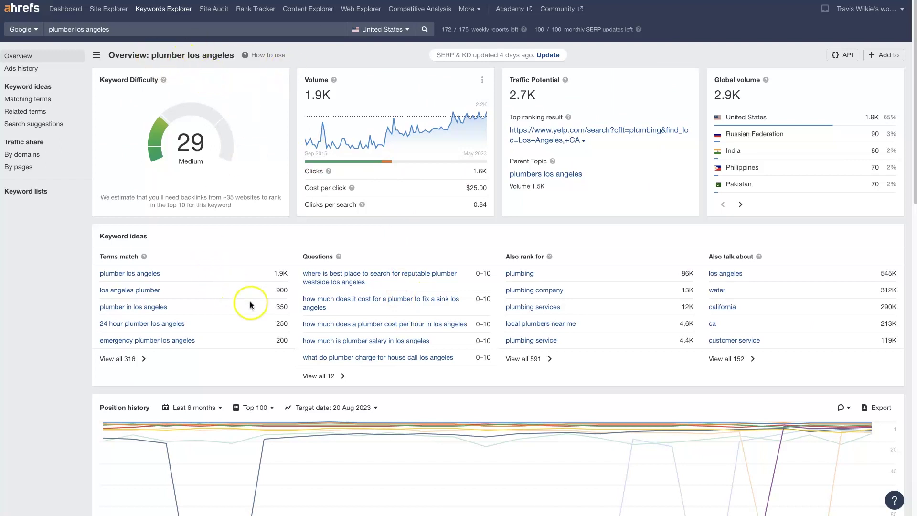
scroll(333, 234, down, 10)
scroll(334, 233, up, 4)
scroll(328, 252, down, 3)
scroll(328, 252, up, 2)
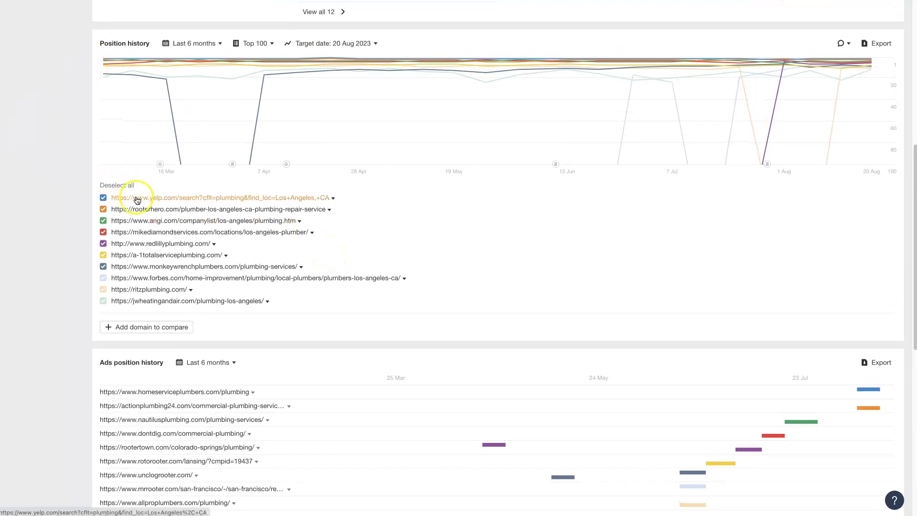
scroll(137, 200, up, 8)
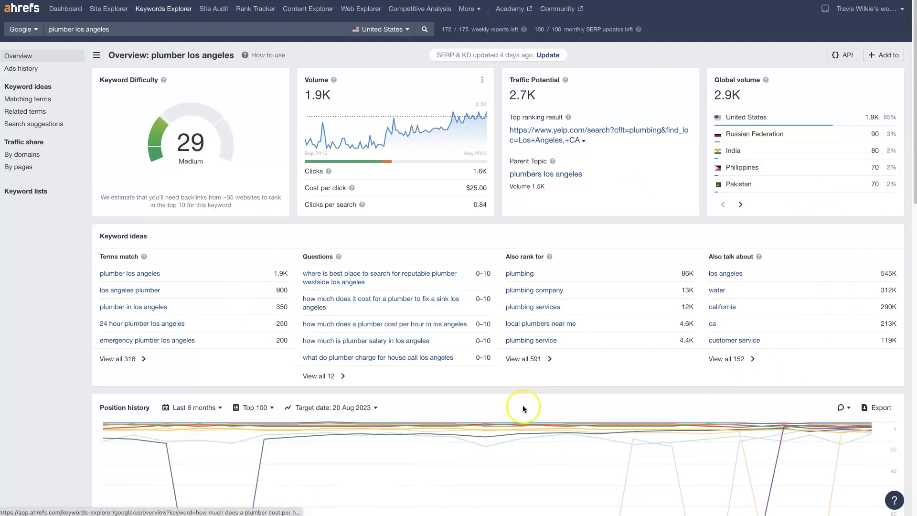
scroll(236, 319, down, 3)
scroll(235, 317, down, 5)
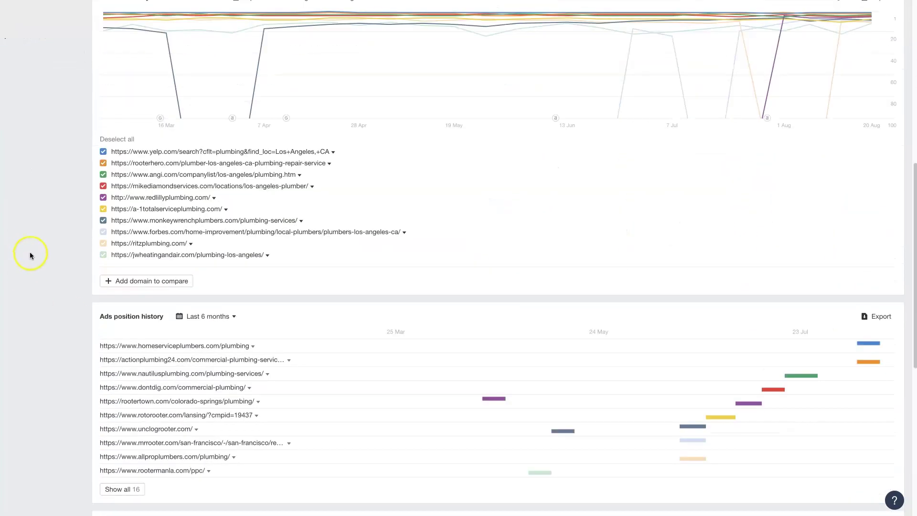
scroll(29, 255, up, 1)
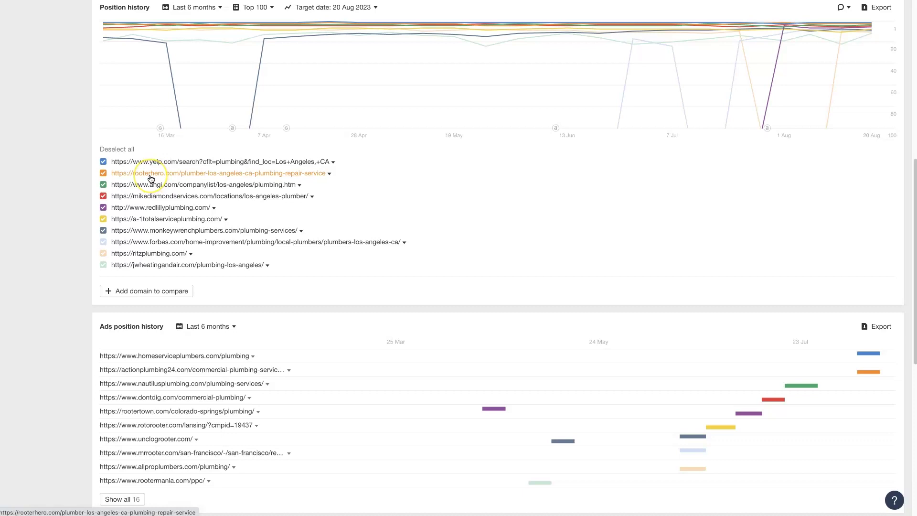
- Open the rooterhero.com Los Angeles plumber page from the ranking list and copy the site's home page link address
click(150, 178)
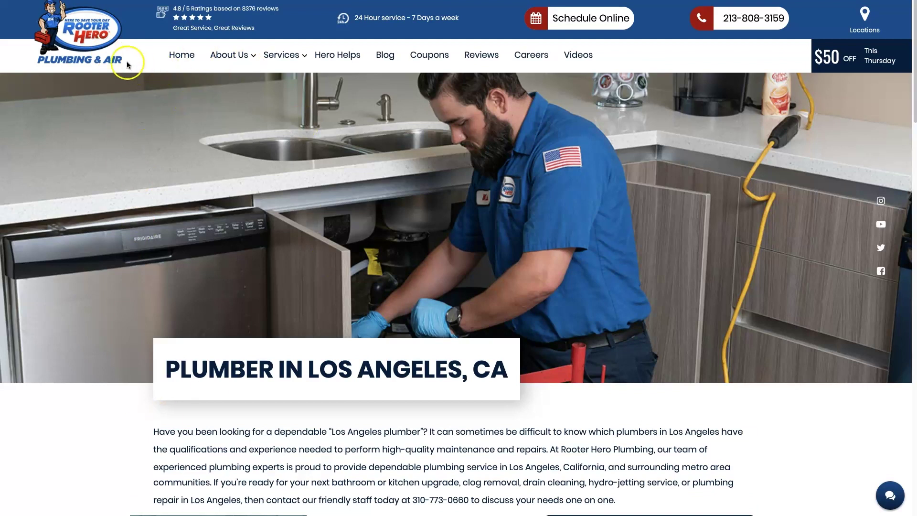
right_click(172, 56)
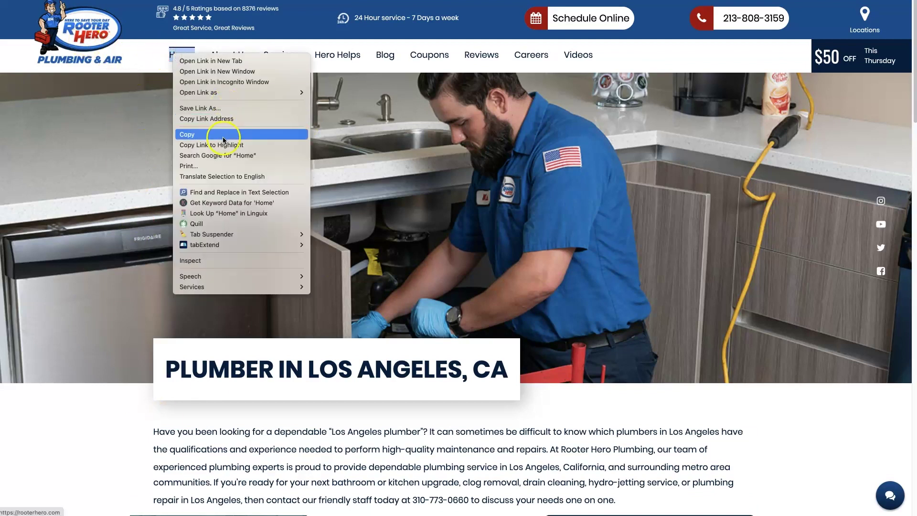
click(224, 119)
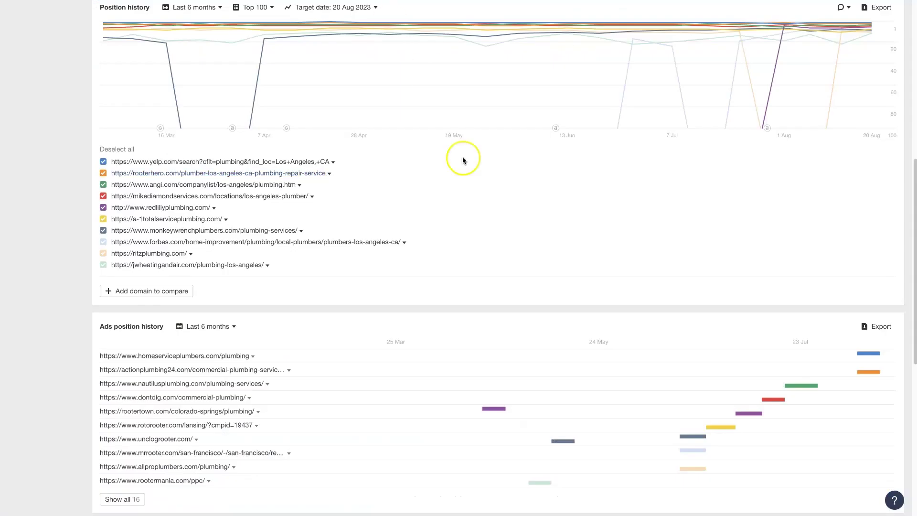
- Return to the "plumber los angeles" keyword overview and duplicate its browser tab
scroll(328, 211, up, 10)
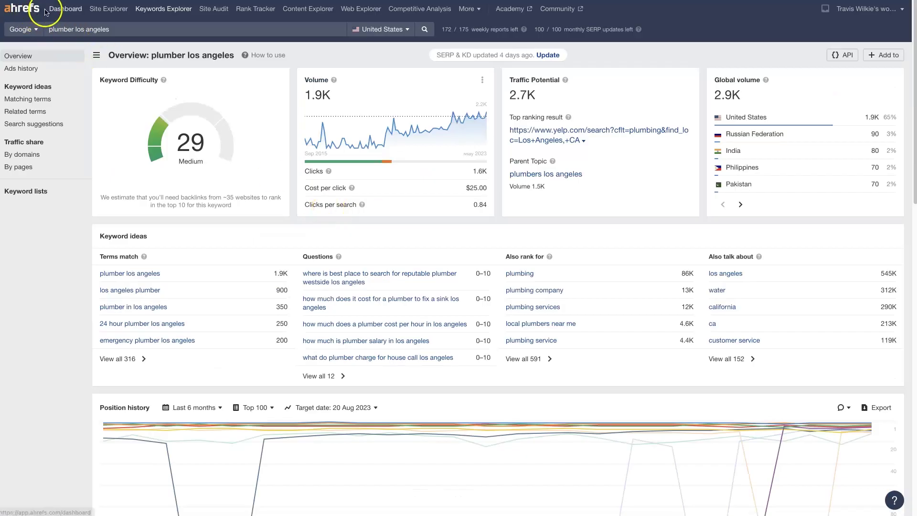
right_click(301, 1)
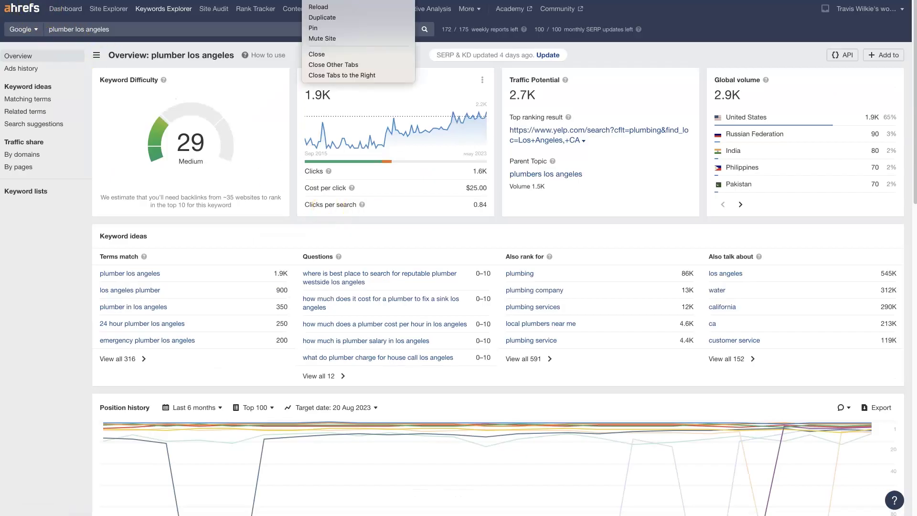
click(358, 16)
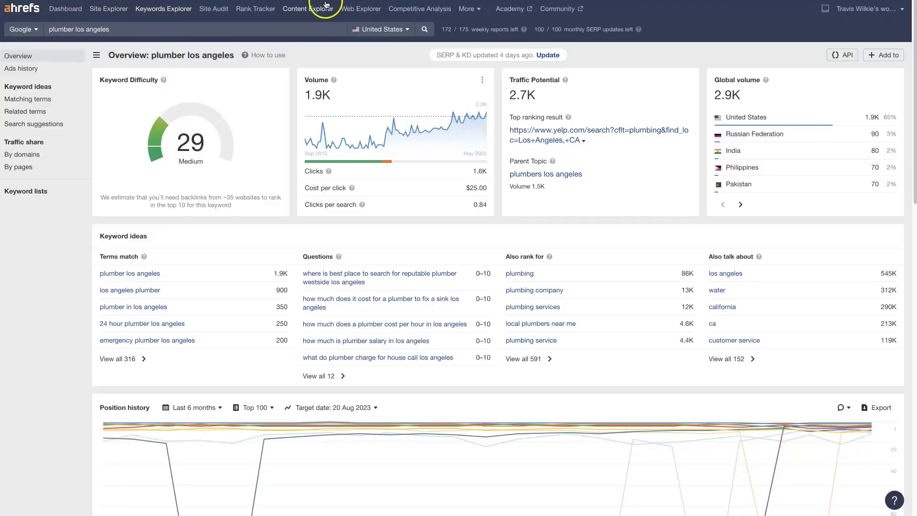
click(213, 24)
key(ctrl+v)
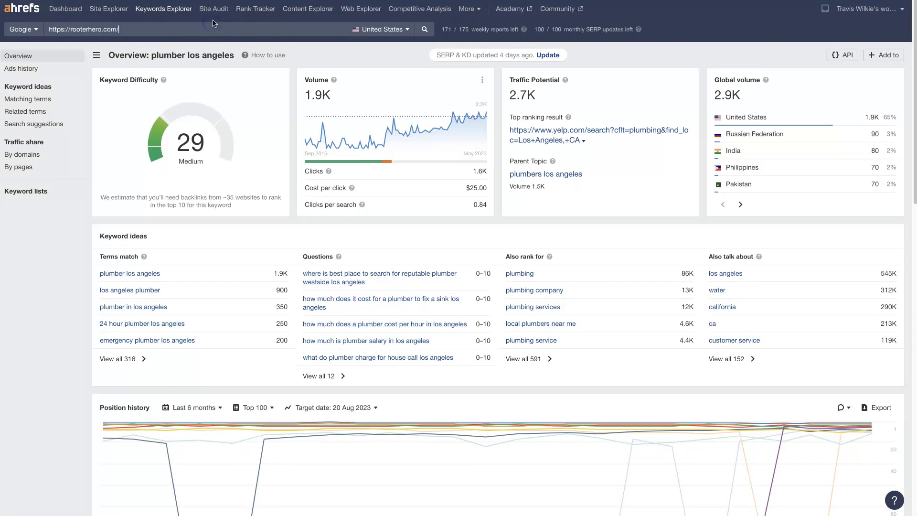
click(422, 29)
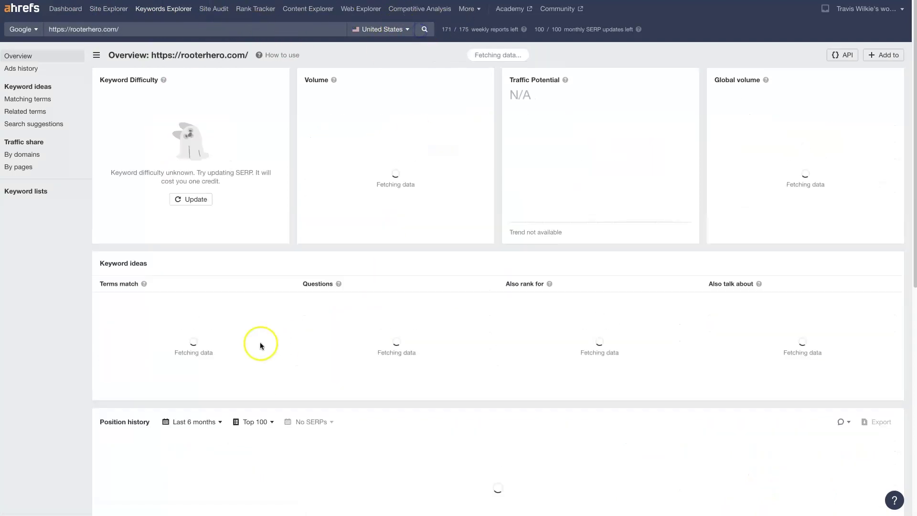
click(105, 8)
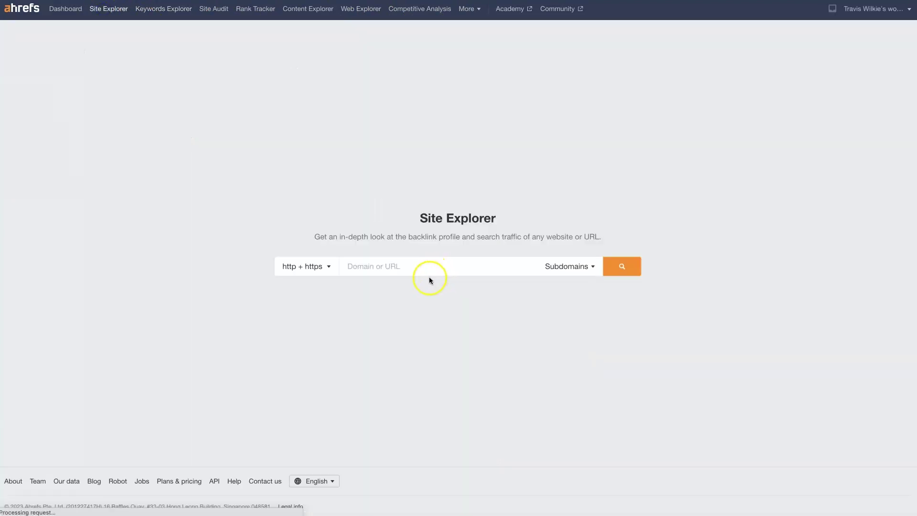
click(387, 270)
key(ctrl+v)
key(Return)
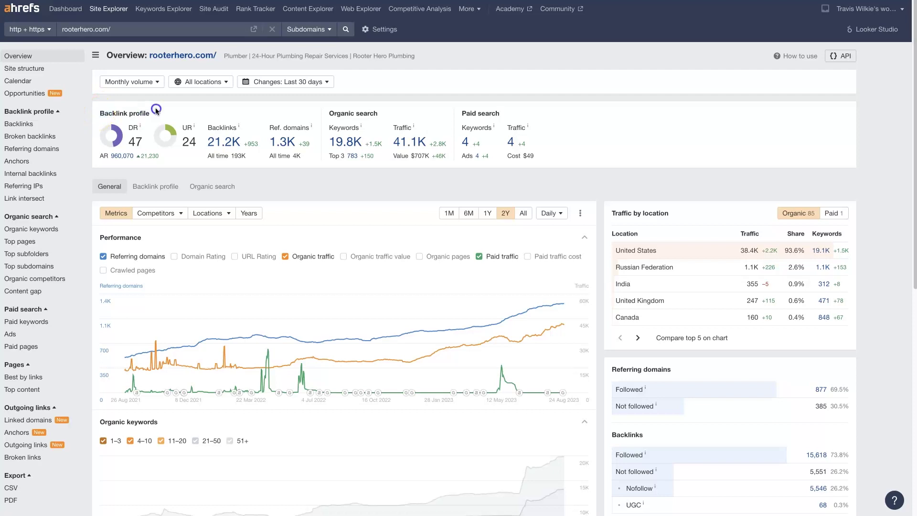
click(180, 114)
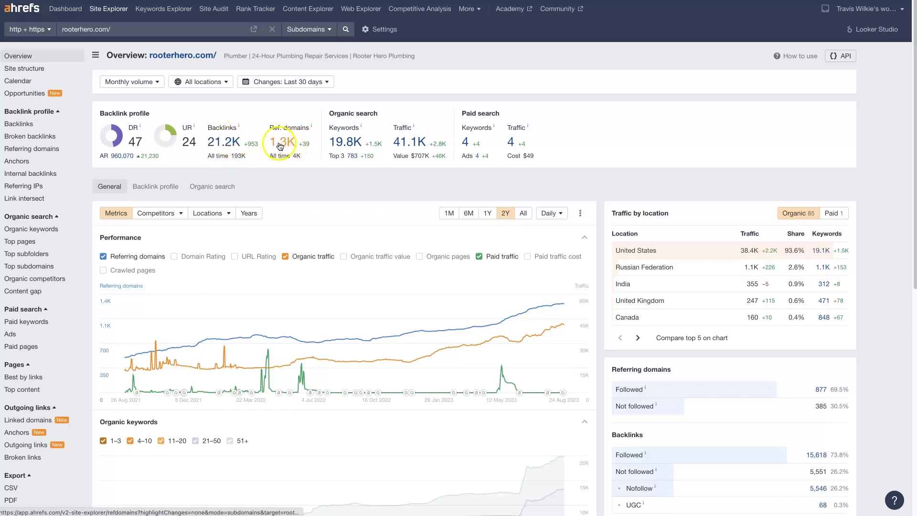
- Open the full backlinks report for rooterhero.com and examine the referring pages, domain ratings and target URLs
right_click(224, 143)
click(227, 143)
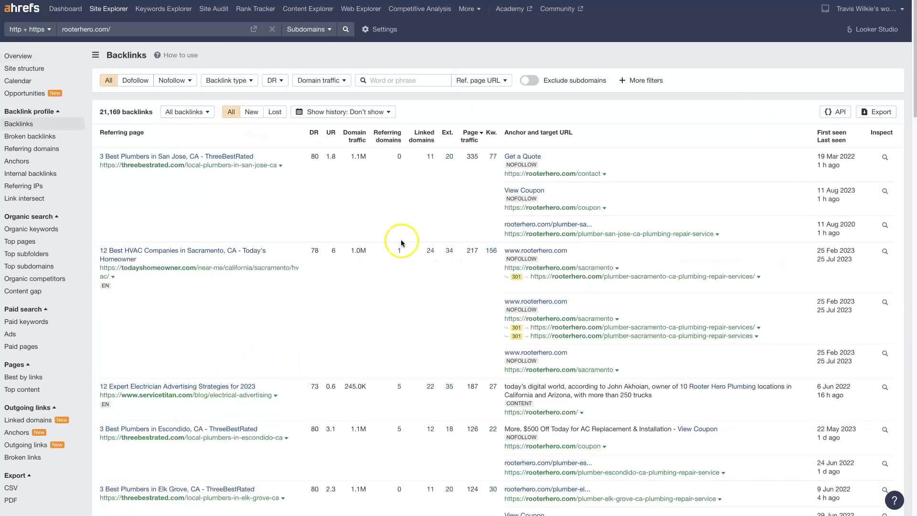
scroll(353, 354, down, 9)
scroll(353, 354, up, 10)
mouse_move(315, 138)
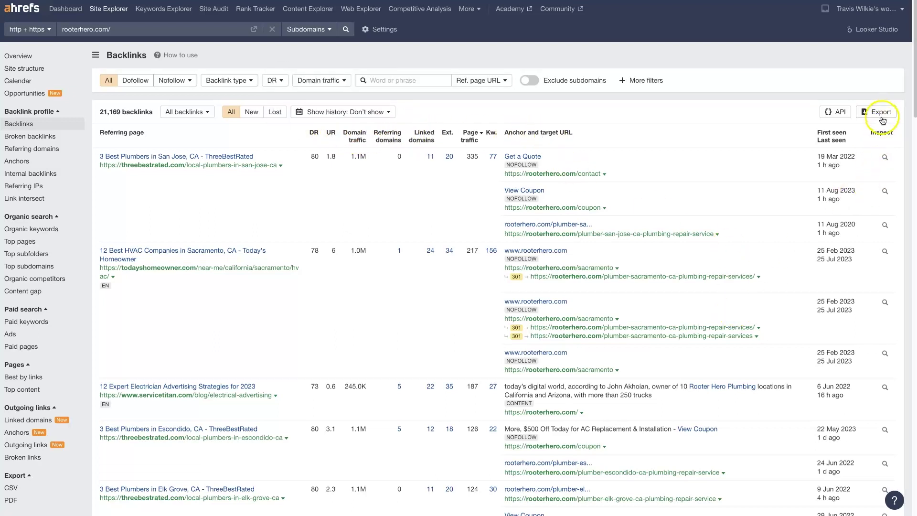
mouse_move(101, 130)
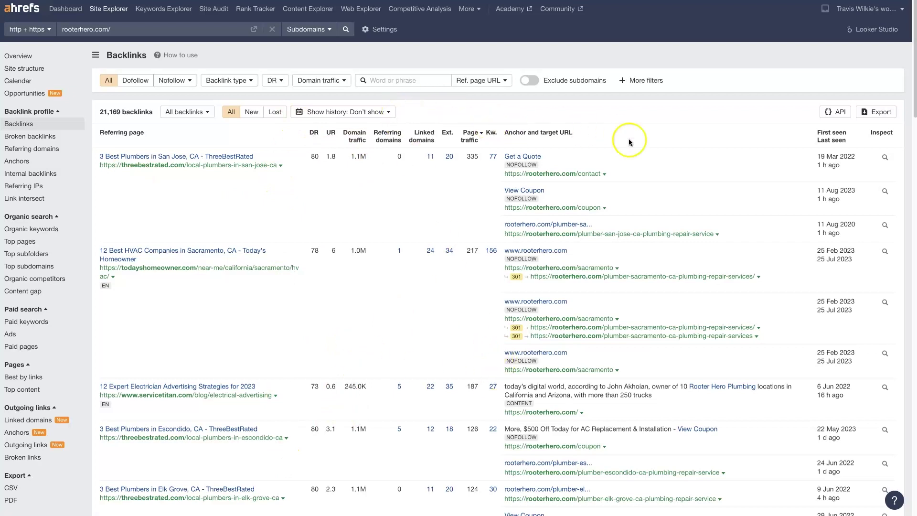
scroll(734, 352, down, 10)
scroll(735, 354, up, 10)
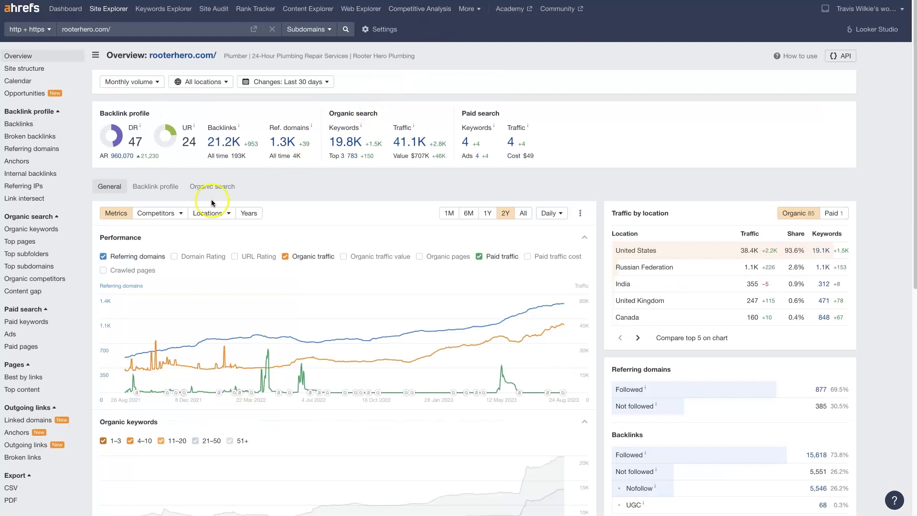
- Open the organic keywords report for rooterhero.com and examine the keywords, positions and pages it ranks with
right_click(353, 144)
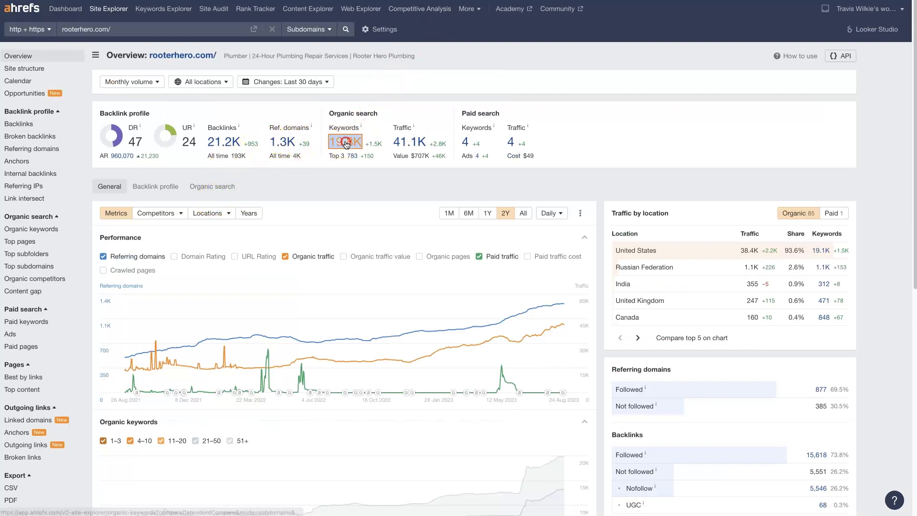
key(Escape)
click(488, 59)
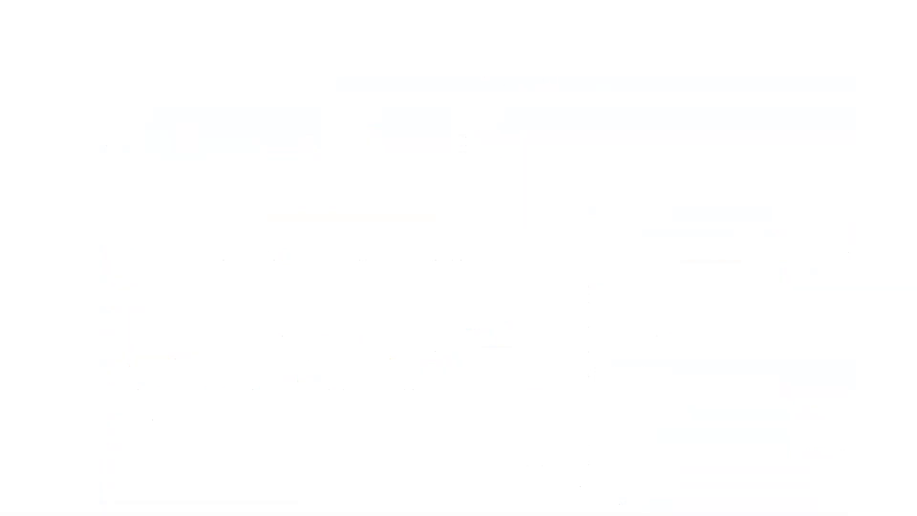
click(715, 279)
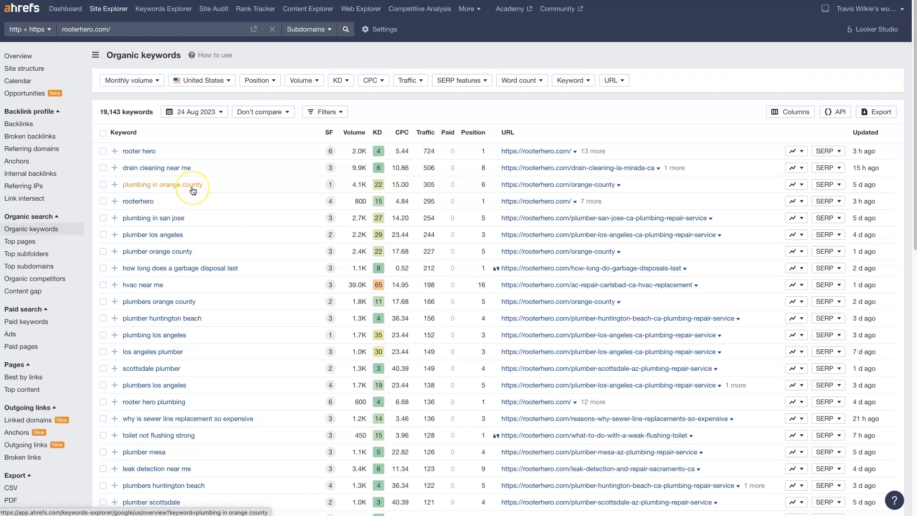
click(183, 220)
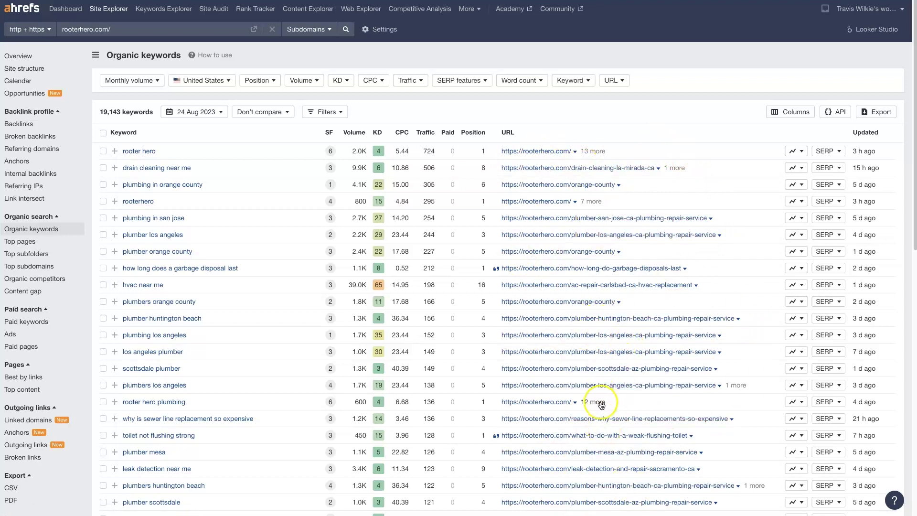
scroll(601, 405, down, 5)
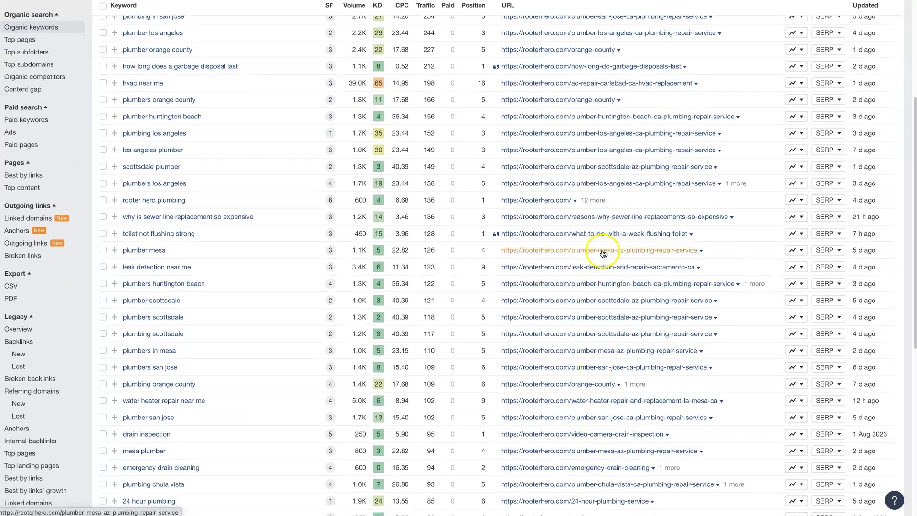
- Return to the rooterhero.com overview and check its paid keywords report in a separate browser tab
scroll(603, 253, up, 5)
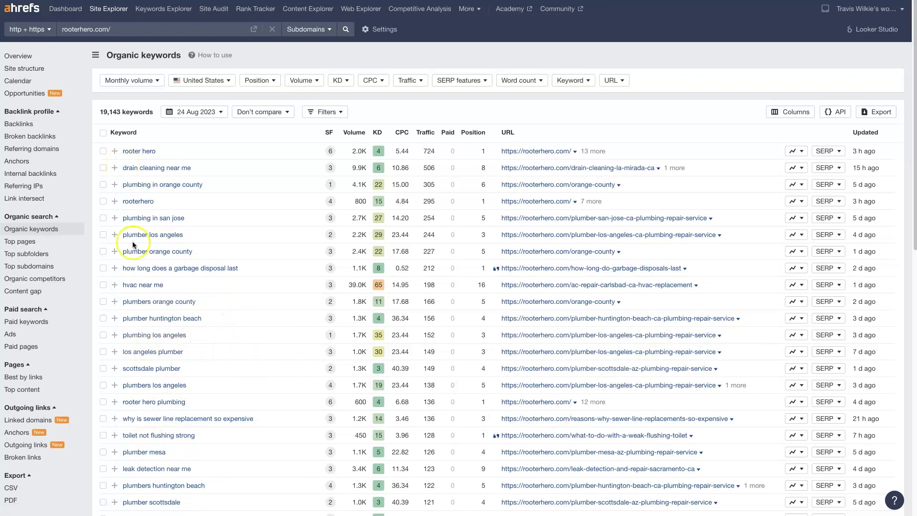
click(566, 271)
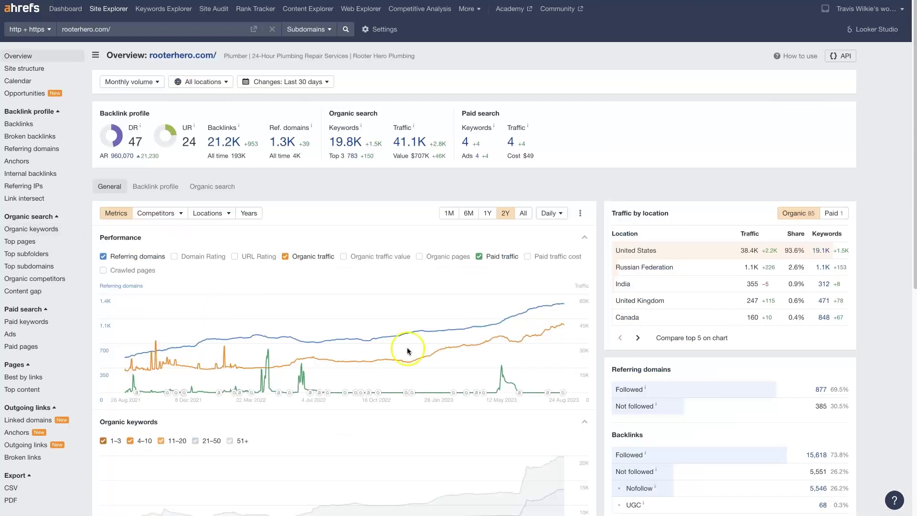
right_click(466, 143)
click(476, 148)
key(ctrl+Tab)
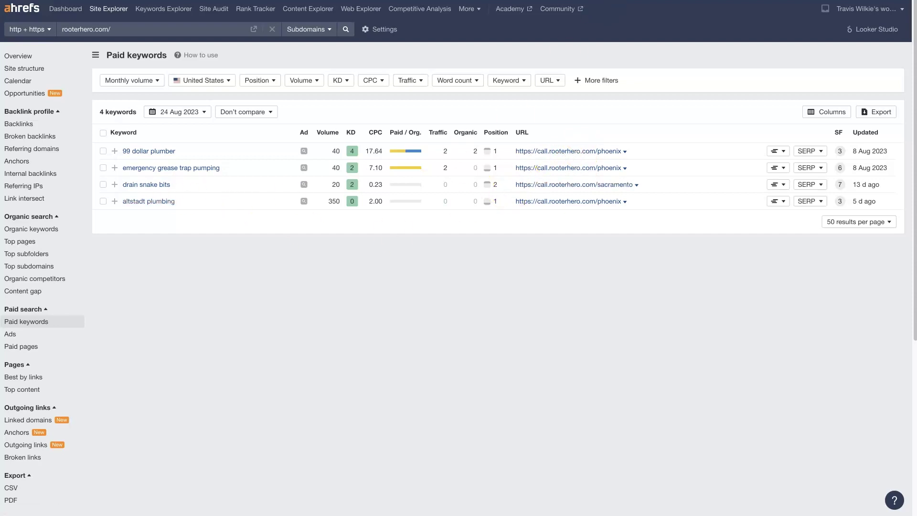
key(ctrl+shift+Tab)
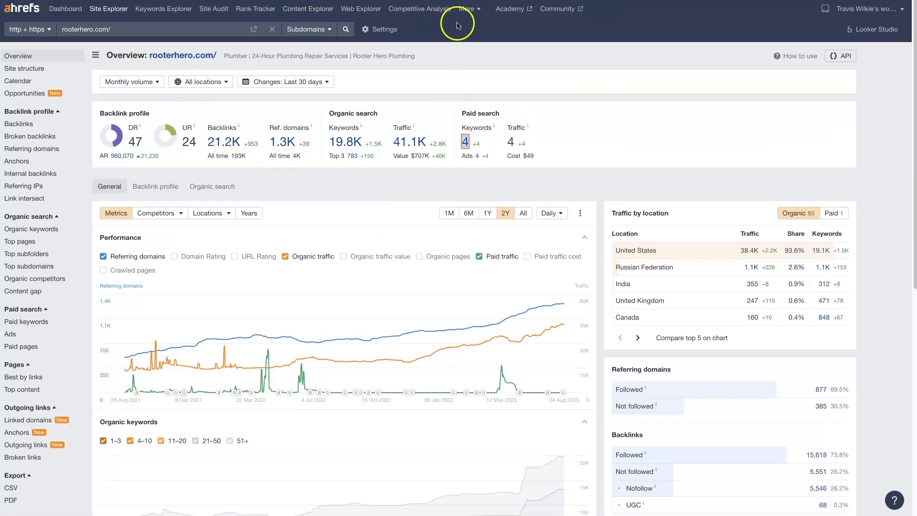
- Review the position history and ads position history in the "plumber los angeles" keyword overview, and return to the rooterhero.com overview
click(305, 1)
scroll(165, 328, down, 7)
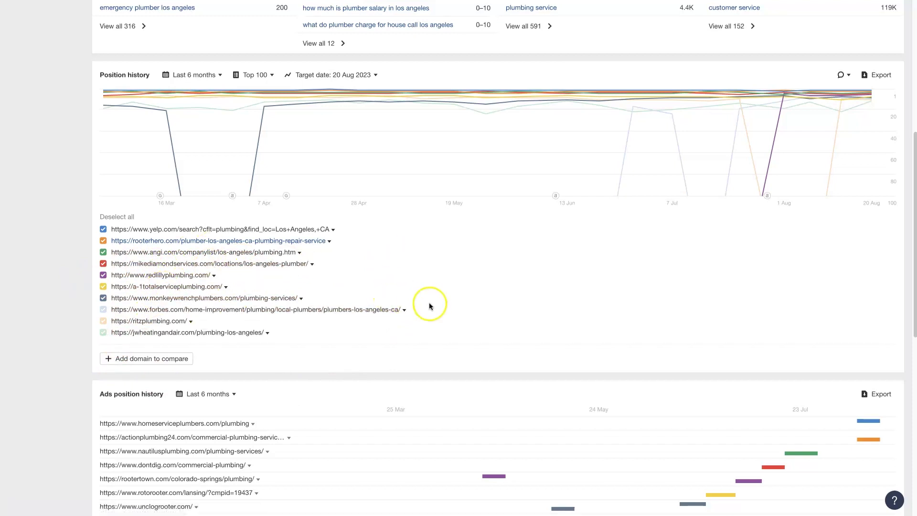
scroll(428, 302, up, 7)
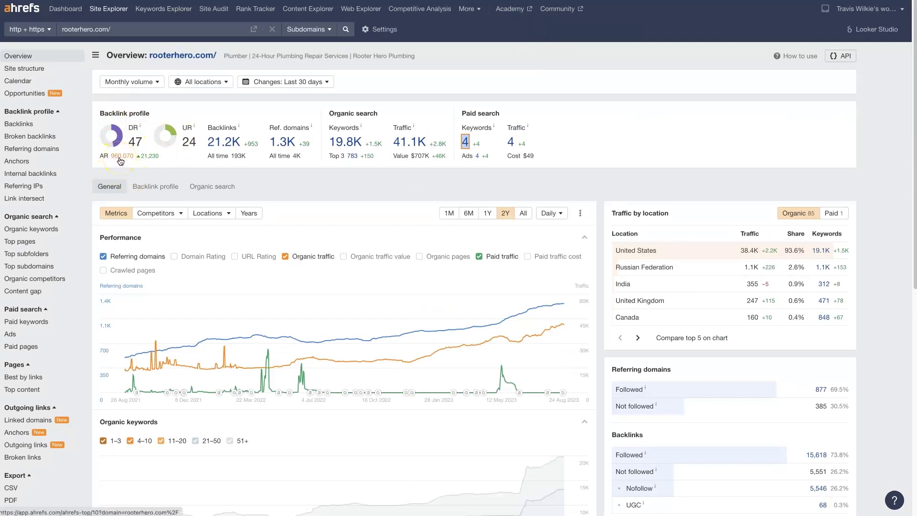
- Show the rooterhero.com performance charts for all time and examine its traffic, organic keywords, organic pages and backlink breakdown
click(445, 179)
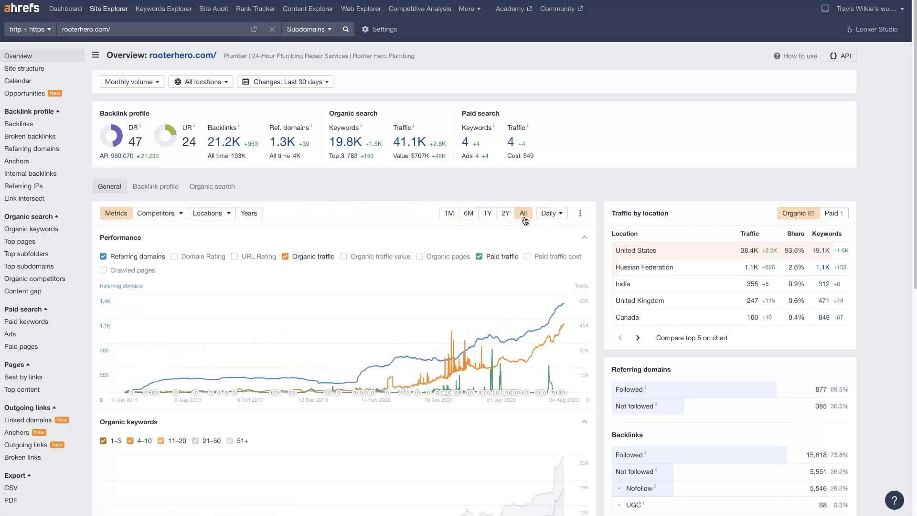
mouse_move(132, 368)
scroll(742, 383, down, 5)
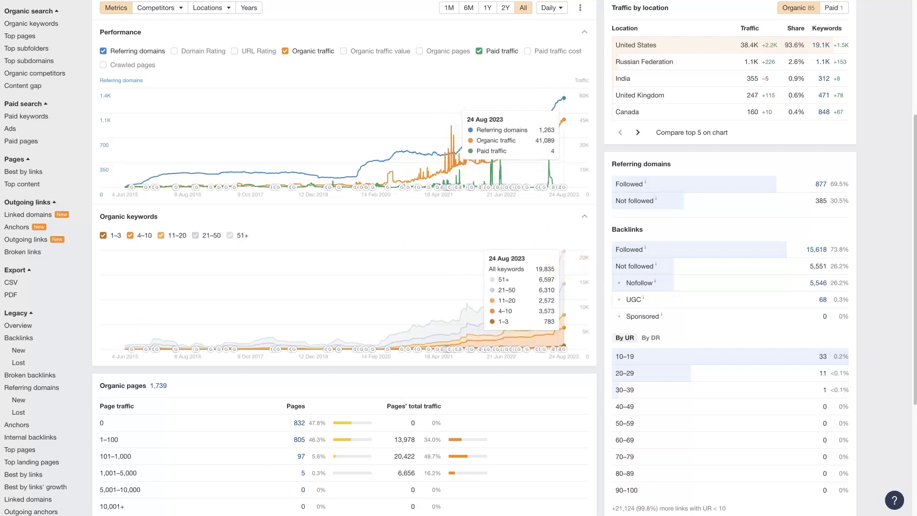
scroll(627, 295, down, 5)
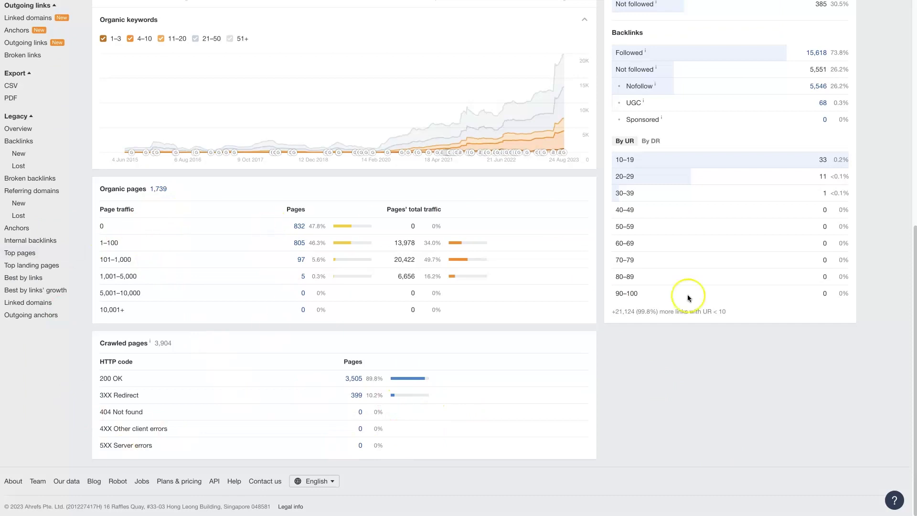
scroll(755, 392, up, 8)
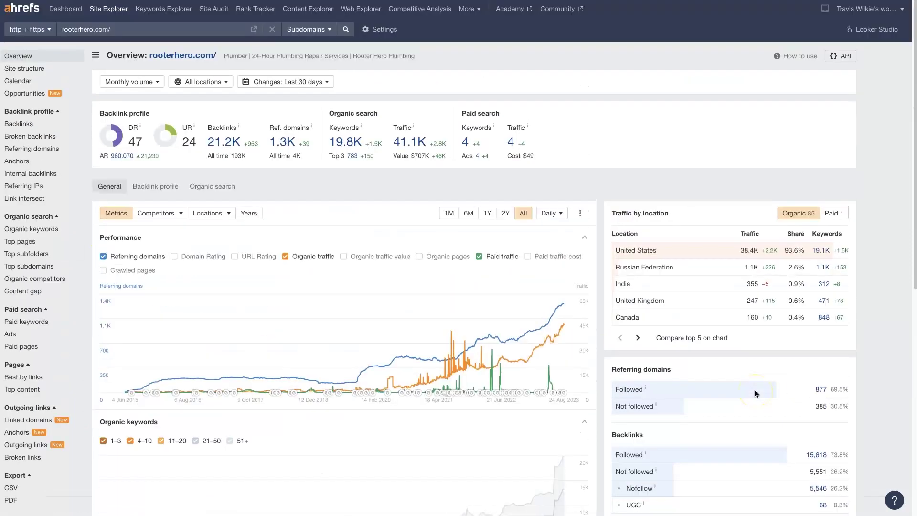
- Look through the Site Explorer reports available for rooterhero.com, from the backlink profile to the legacy reports
mouse_move(524, 299)
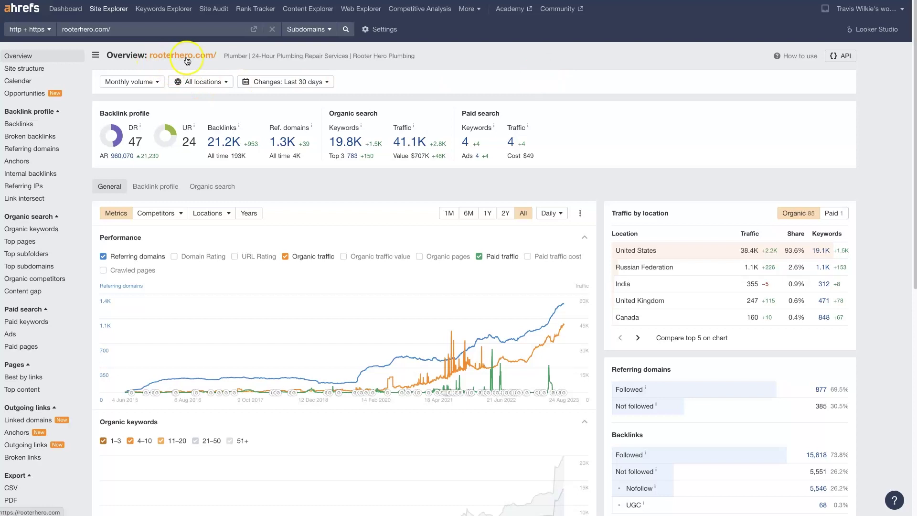
mouse_move(137, 380)
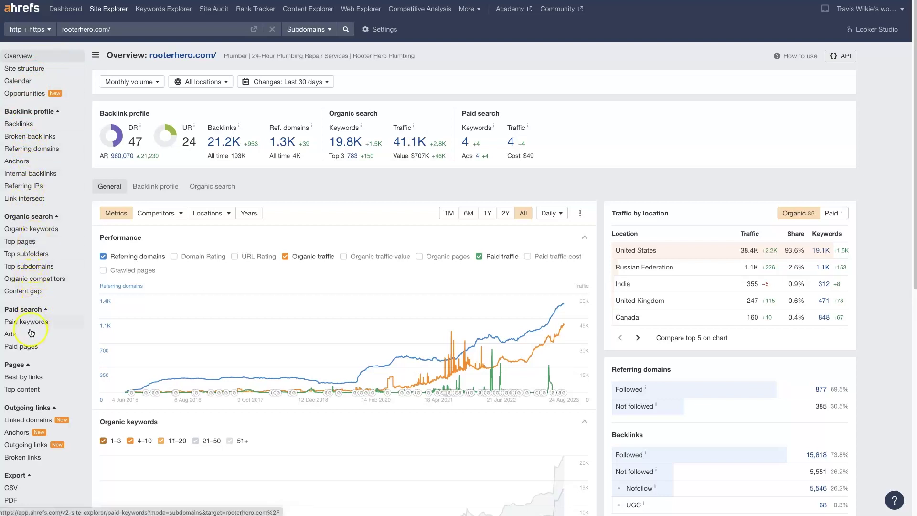
scroll(36, 364, down, 1)
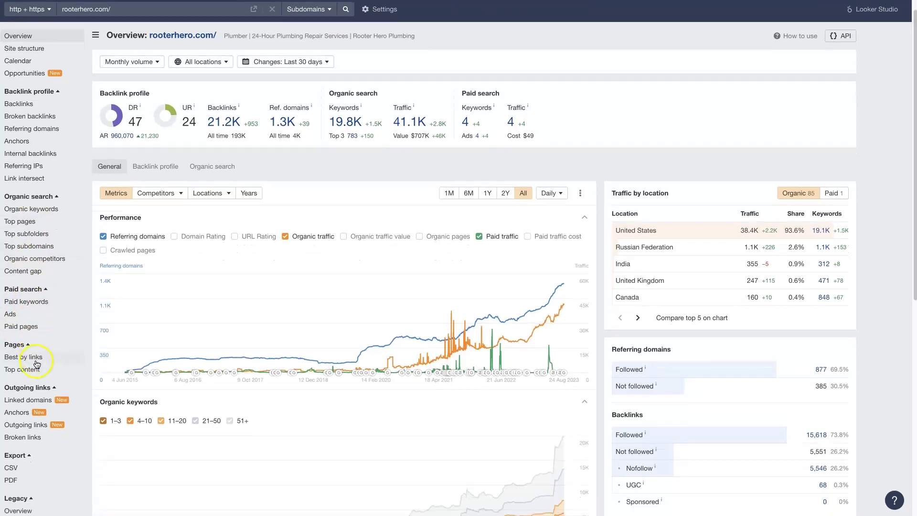
scroll(37, 363, down, 8)
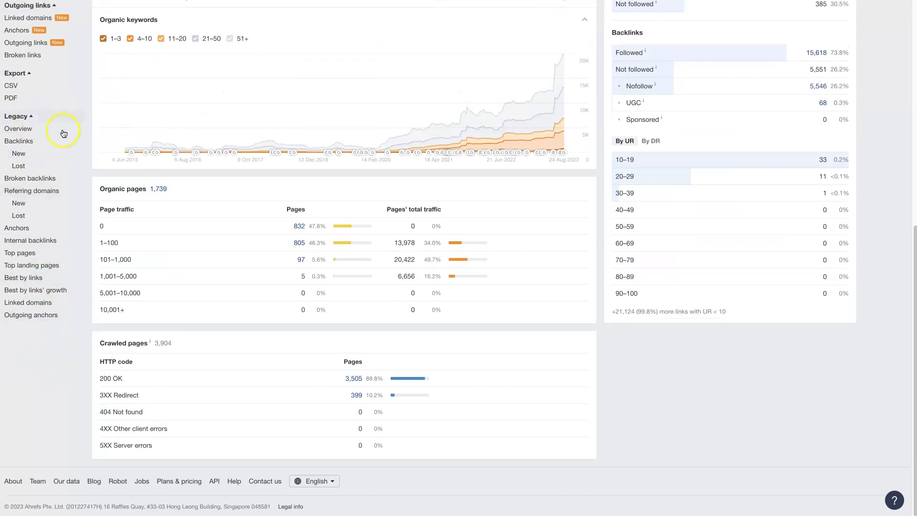
scroll(21, 325, up, 8)
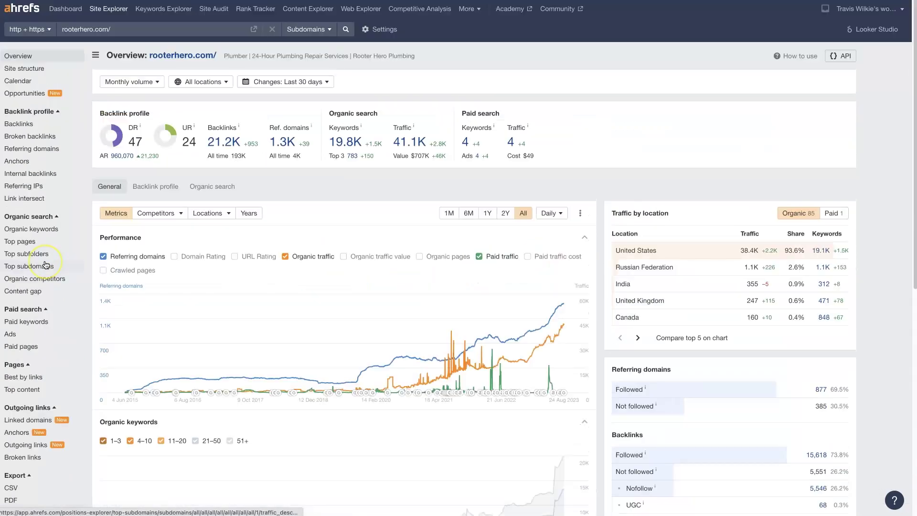